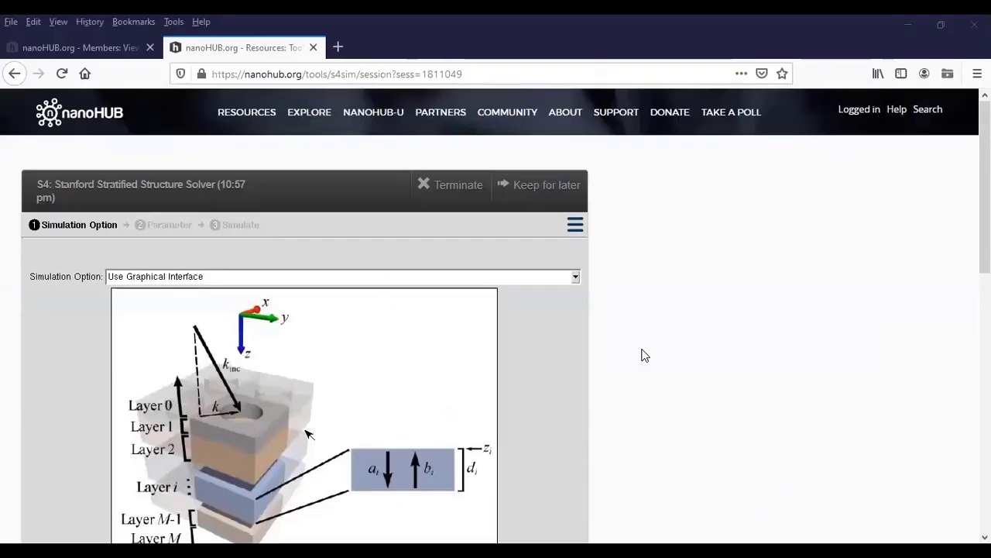
- Choose 'Use Graphical Interface' as the simulation option and advance to the Parameter step
scroll(307, 433, down, 2)
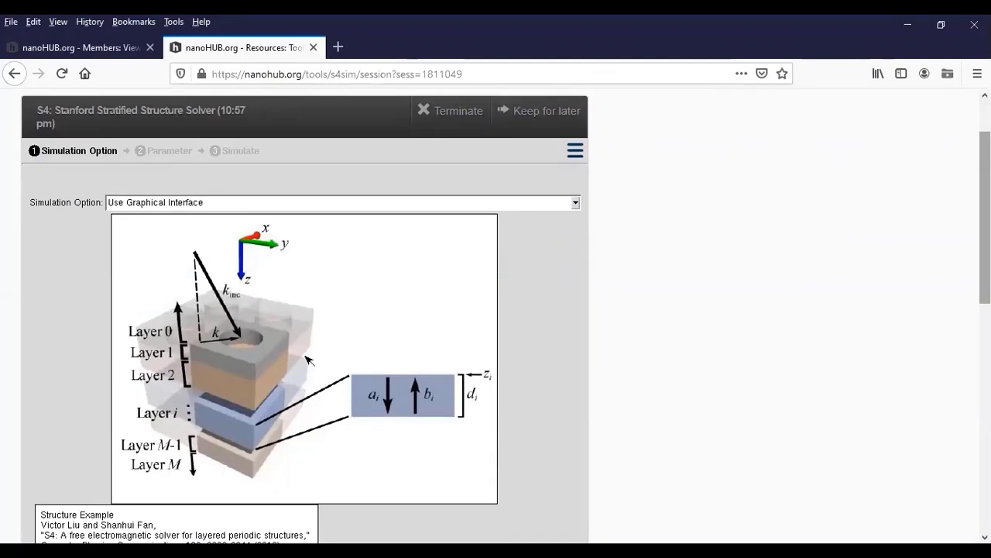
click(576, 202)
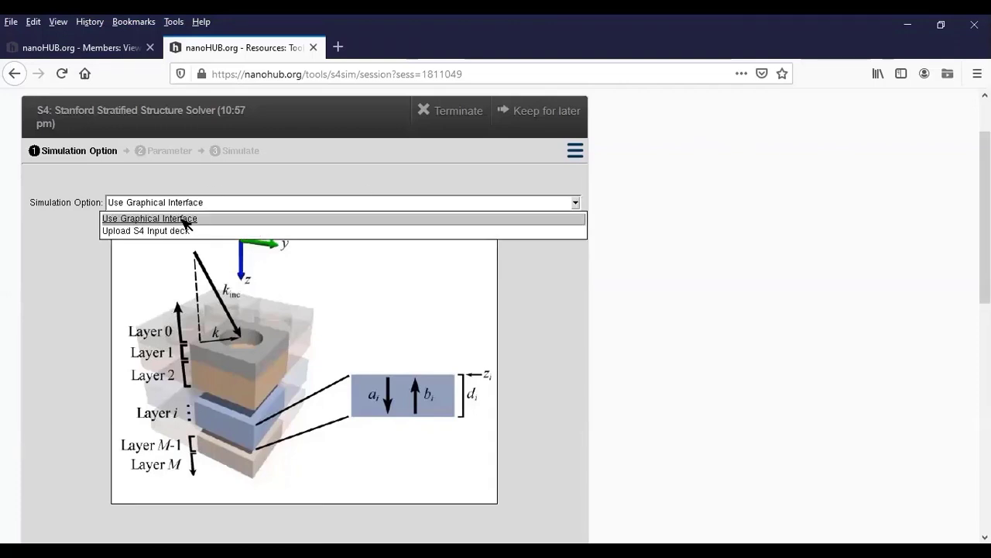
click(186, 221)
drag(985, 216, 985, 230)
click(511, 503)
drag(985, 233, 985, 228)
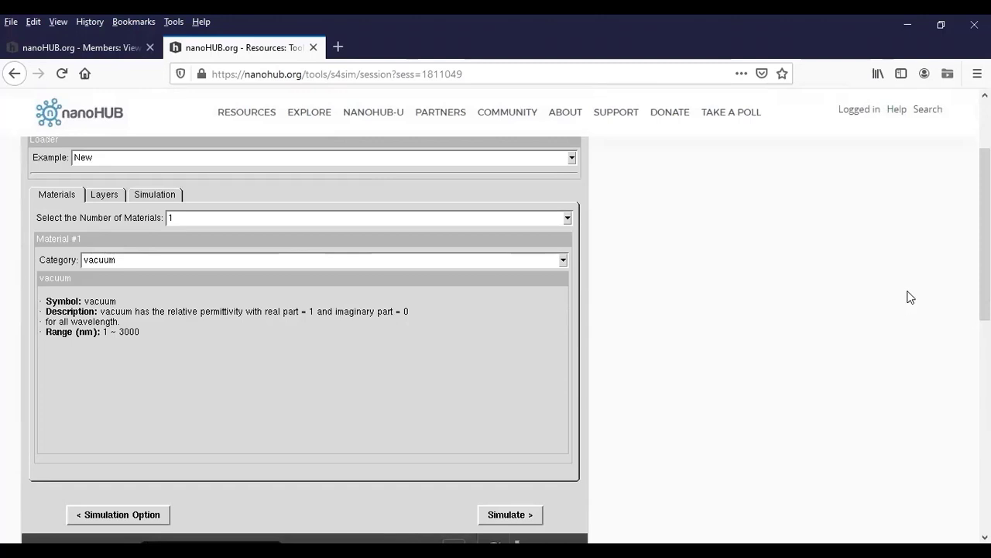
- Set the number of materials to 2 and make Material #2's category 'Set the material manually'
click(193, 220)
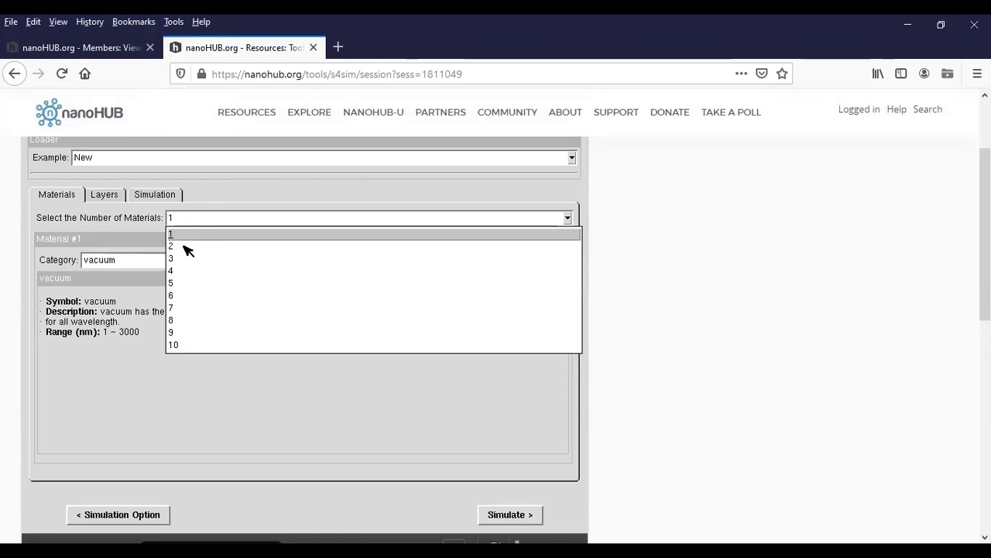
click(186, 246)
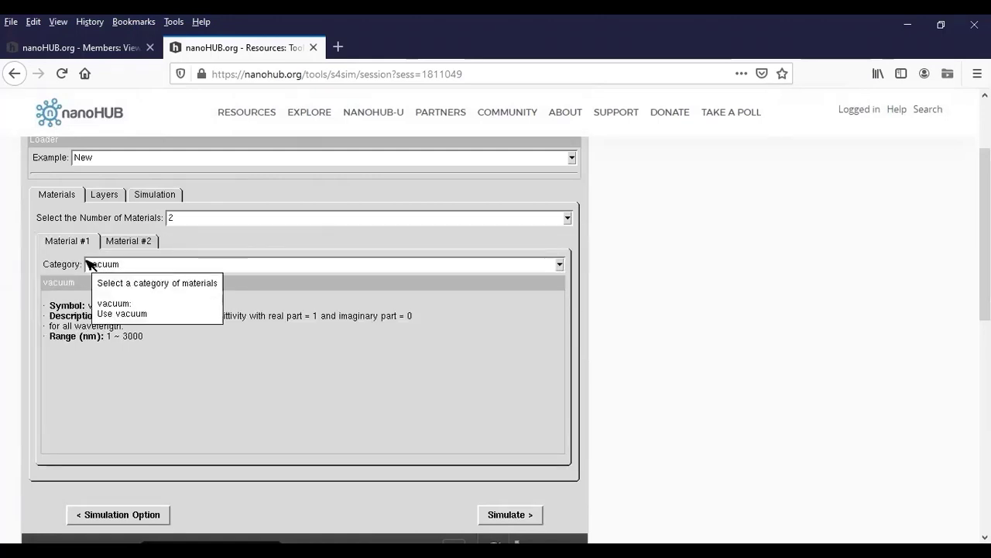
click(128, 242)
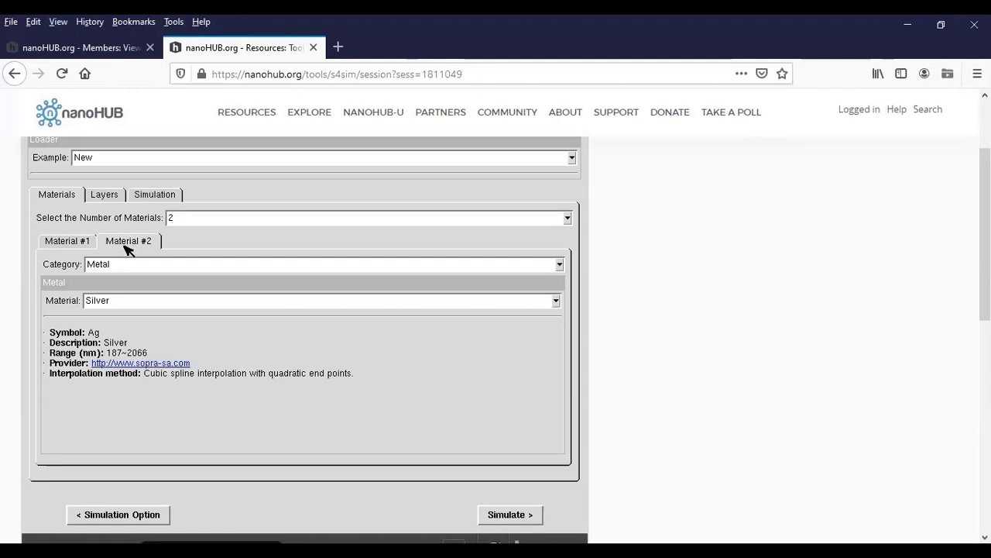
click(122, 264)
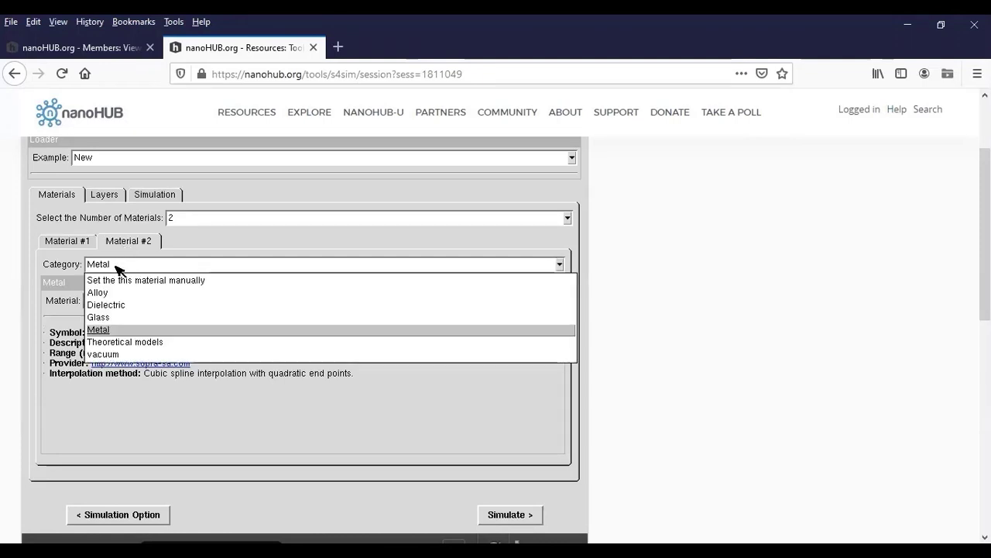
click(178, 280)
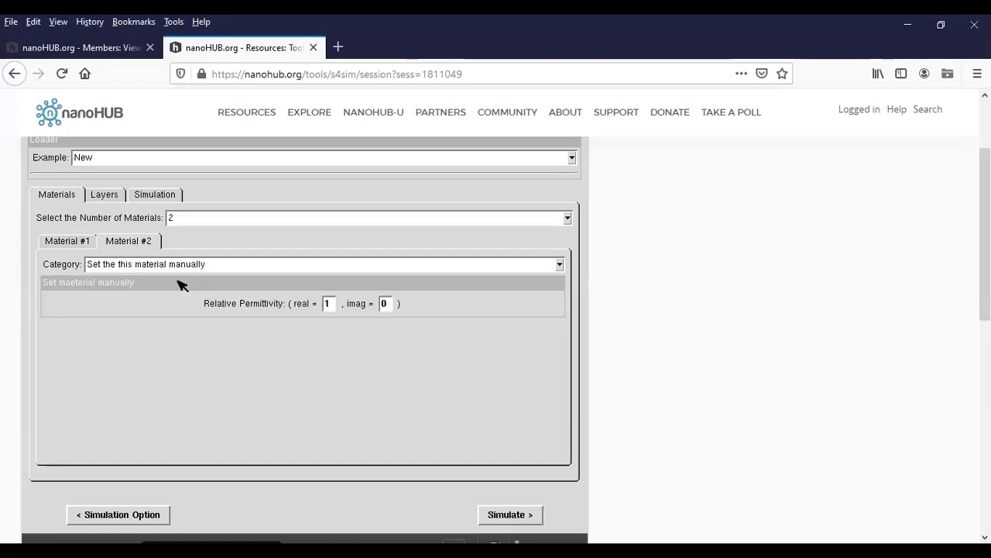
- Enter real permittivity 2.25 for Material #2, then show the Layers settings
click(331, 304)
key(BackSpace)
text(2.25)
key(Return)
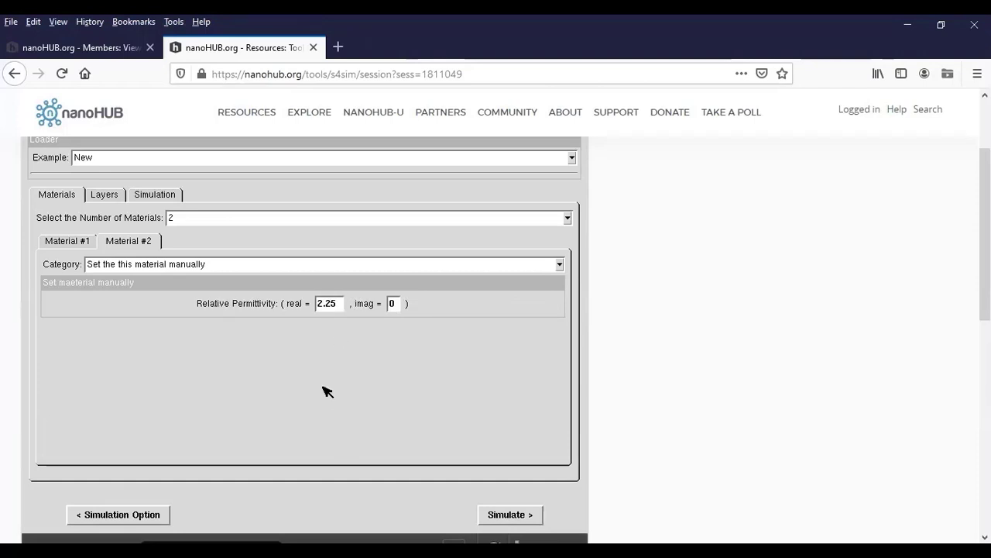
click(107, 195)
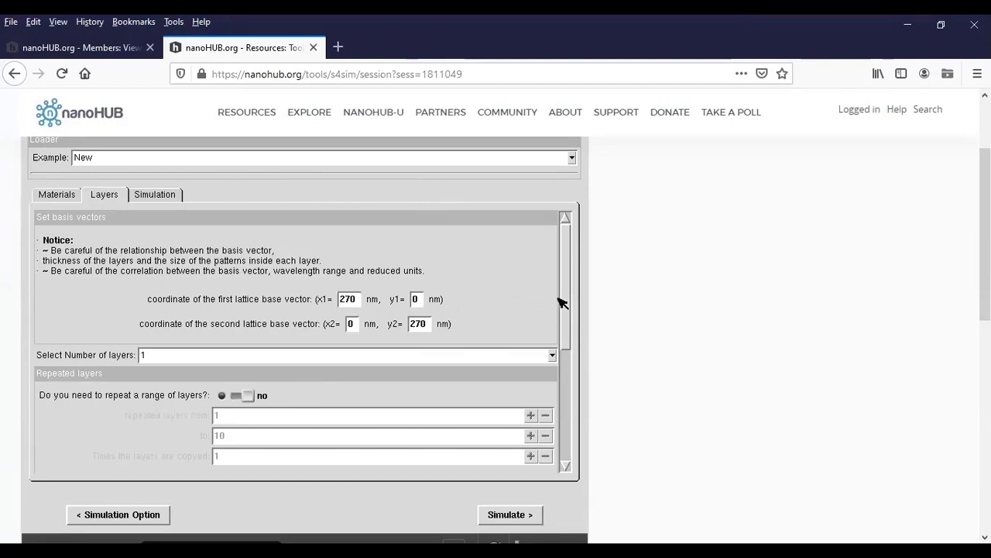
- Set 'Copy this semi-infinite layer as bottom layer?' to no on the Semi-Infinite Top Layer tab
drag(569, 297, 565, 463)
click(565, 461)
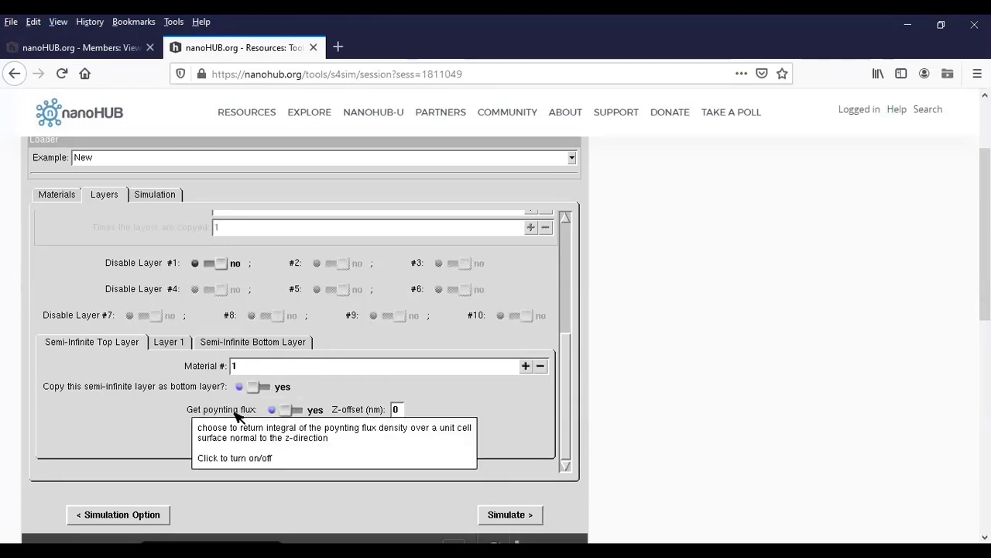
click(254, 392)
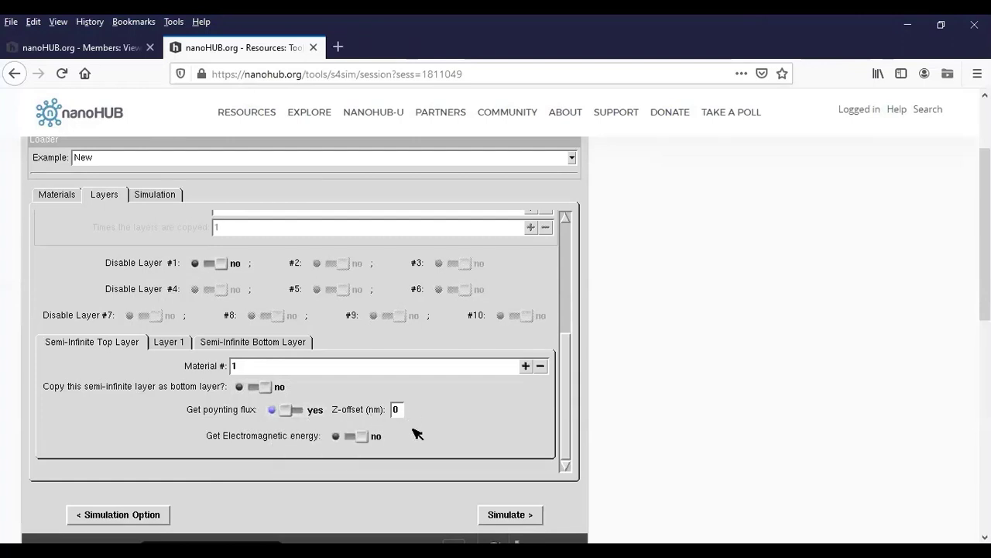
- Set the semi-infinite bottom layer's material number to 2
click(276, 343)
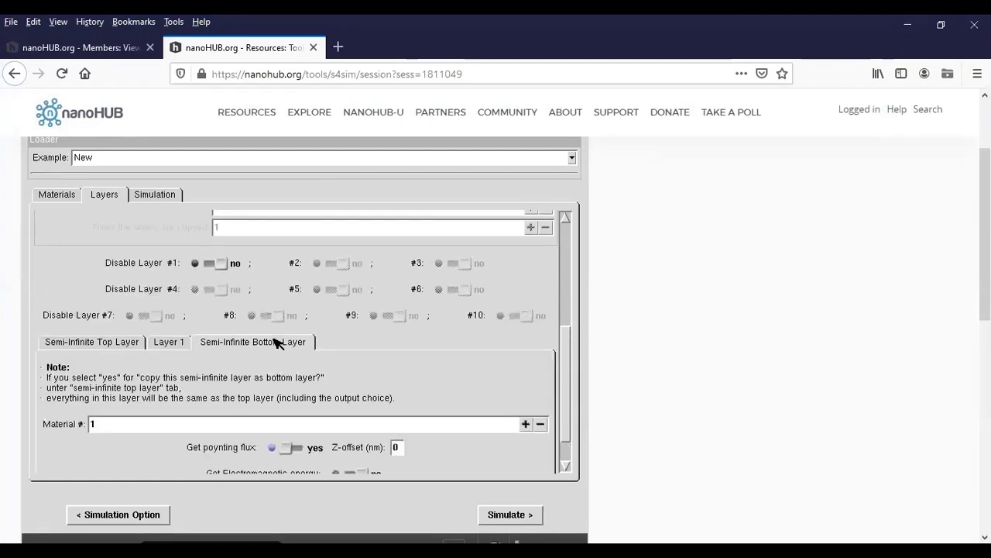
click(161, 425)
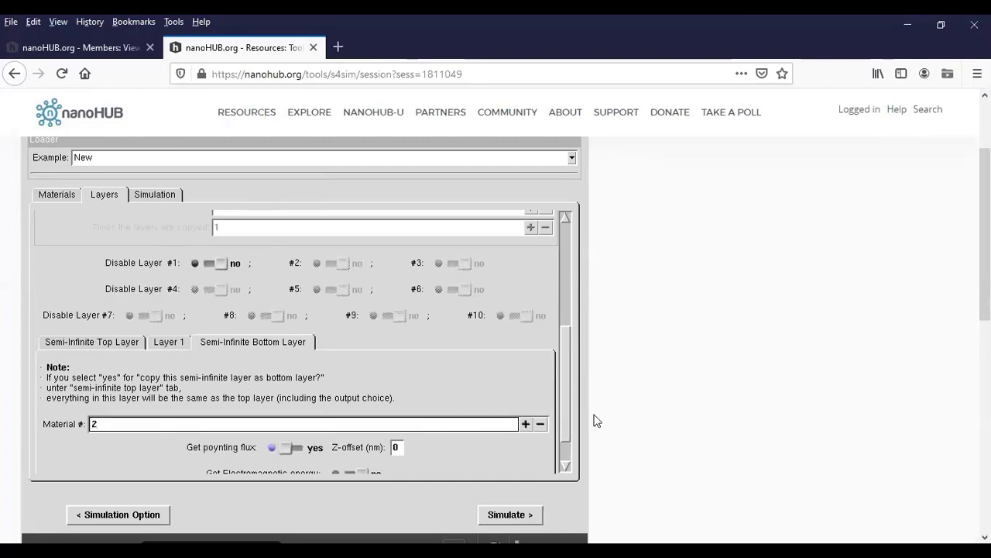
click(574, 462)
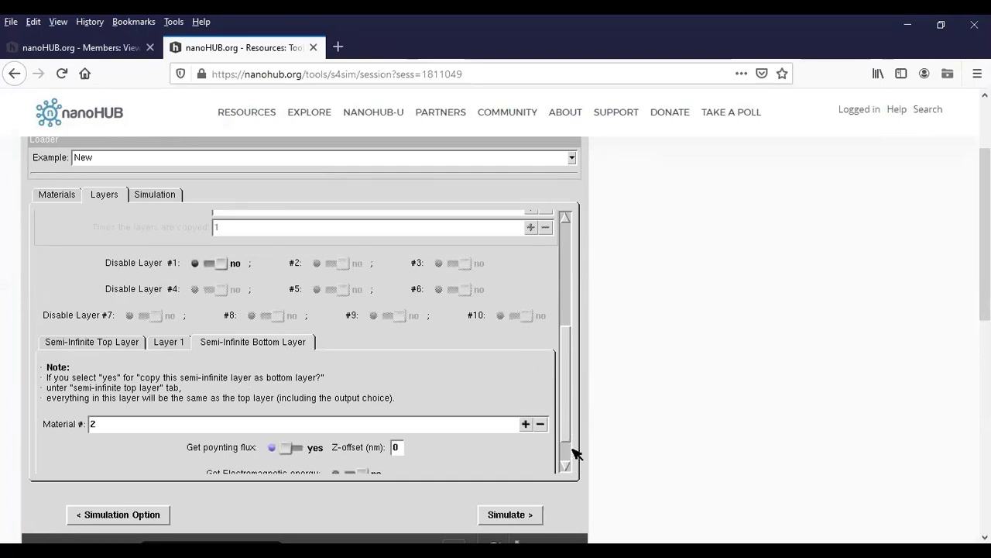
drag(562, 423, 569, 458)
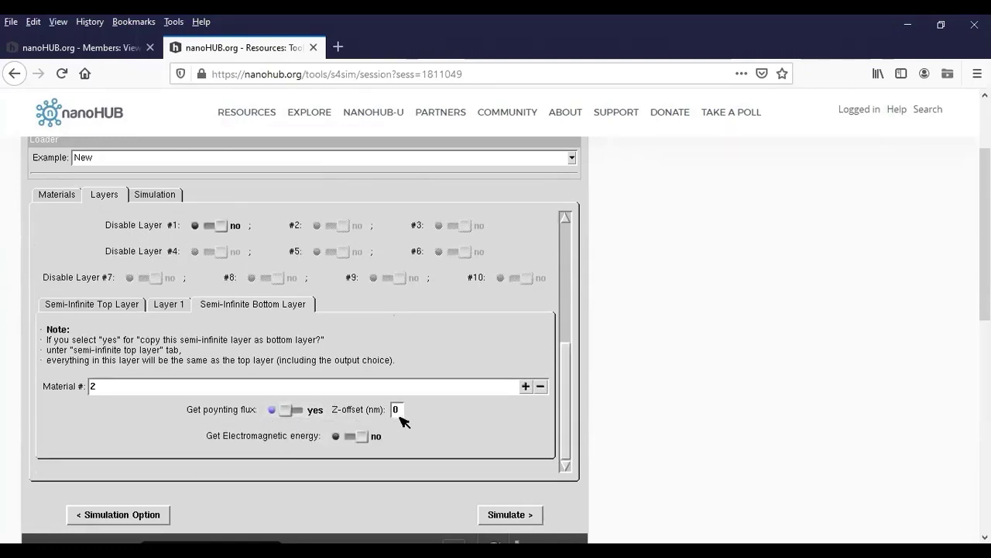
- Review the Layer 1 settings, then show the Simulation settings
click(185, 305)
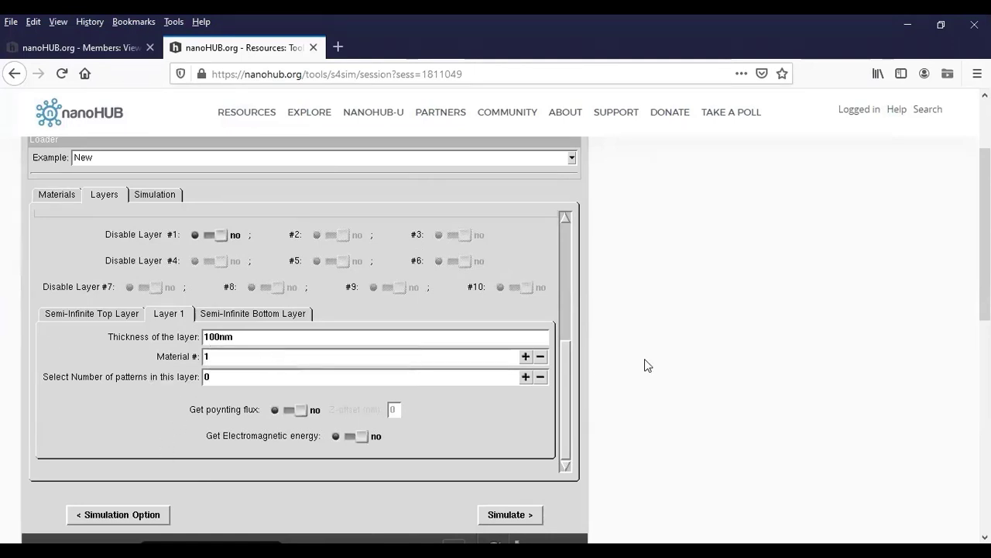
drag(568, 367, 560, 281)
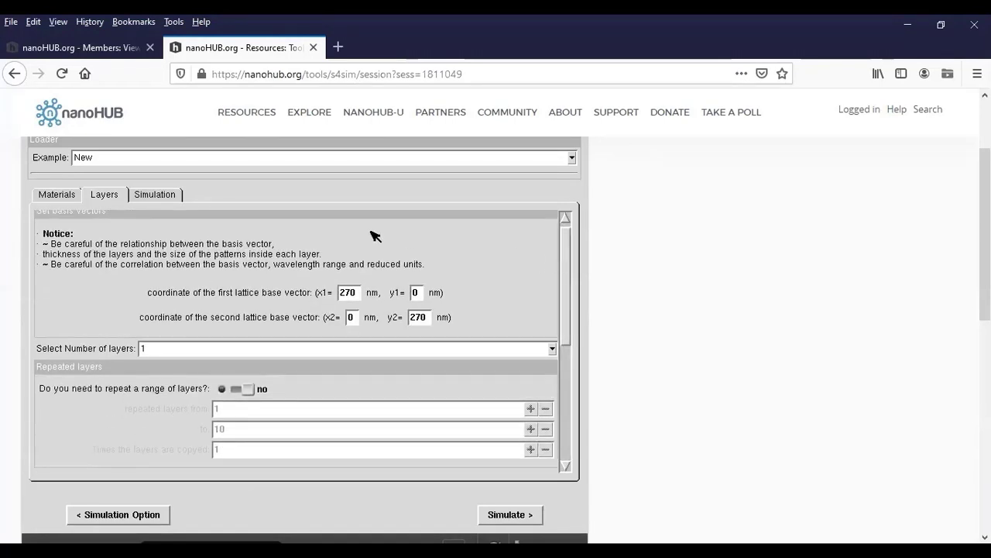
click(154, 200)
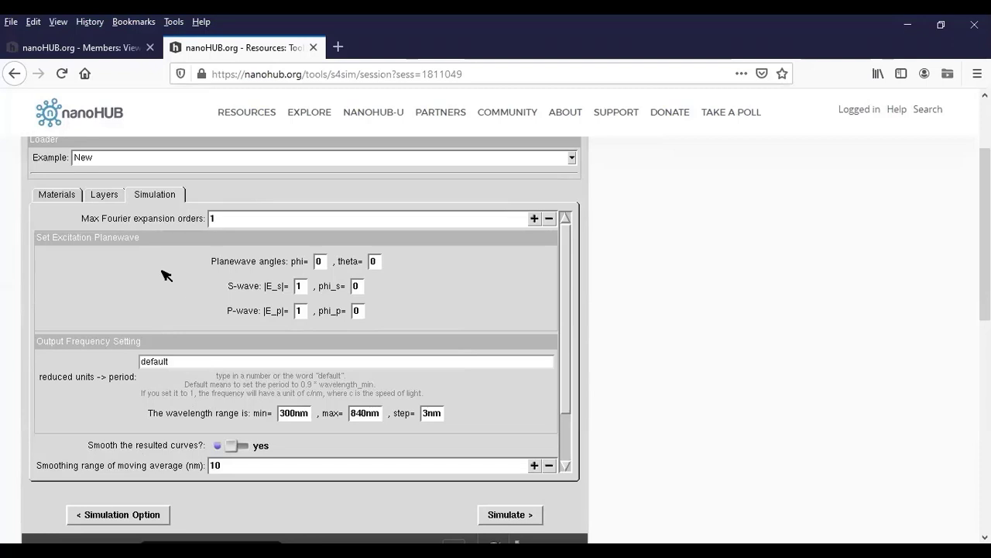
- Set the planewave phi angle to 56 and the P-wave amplitude |E_p| to 0
click(323, 263)
key(BackSpace)
text(56)
click(144, 268)
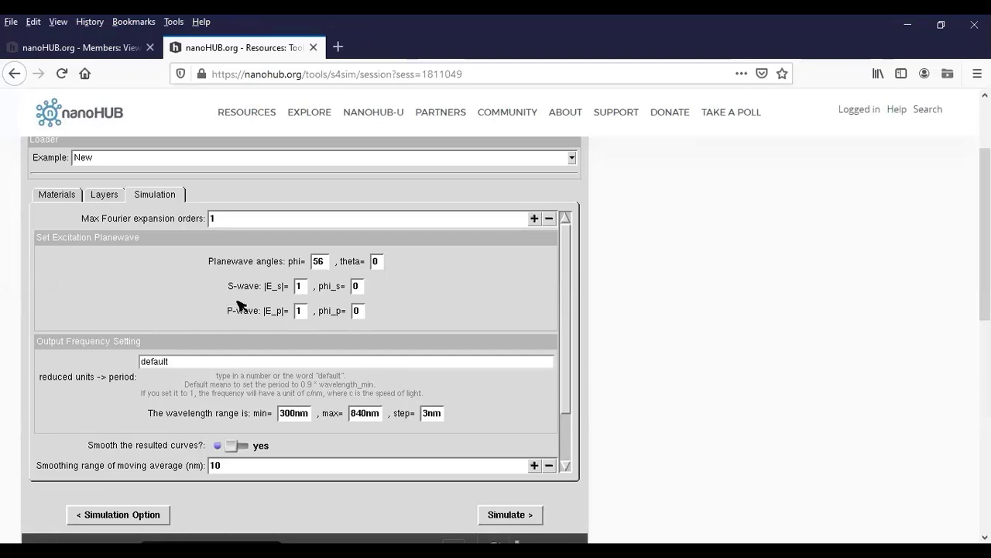
mouse_move(306, 292)
click(300, 311)
text(0)
click(203, 316)
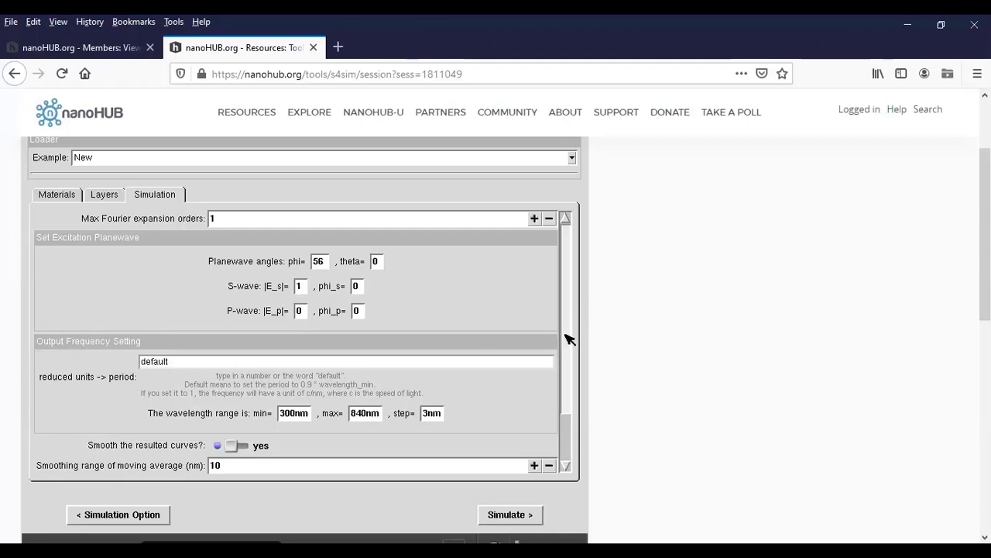
- Set 'Smooth the resulted curves' to no and run the S-polarized simulation
drag(567, 343, 566, 399)
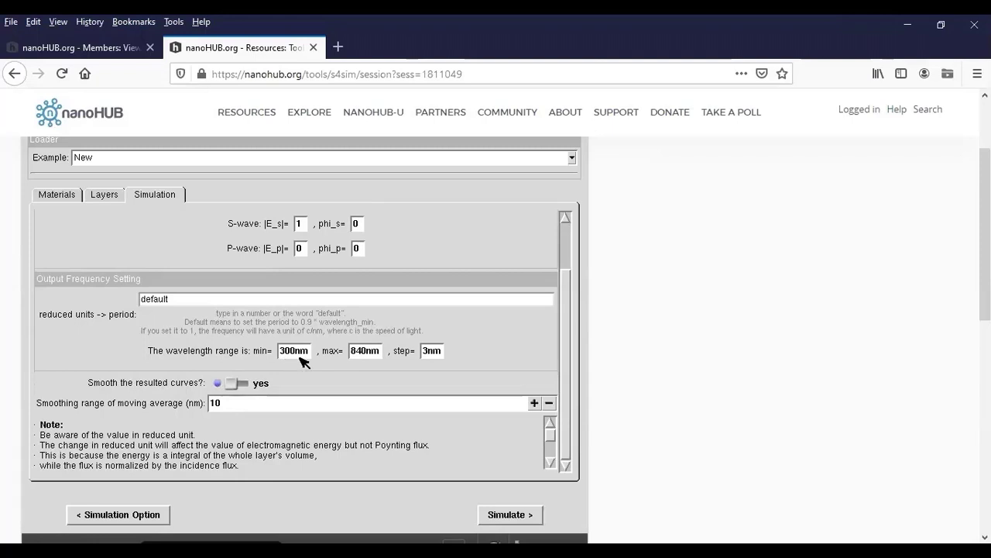
mouse_move(364, 354)
click(232, 384)
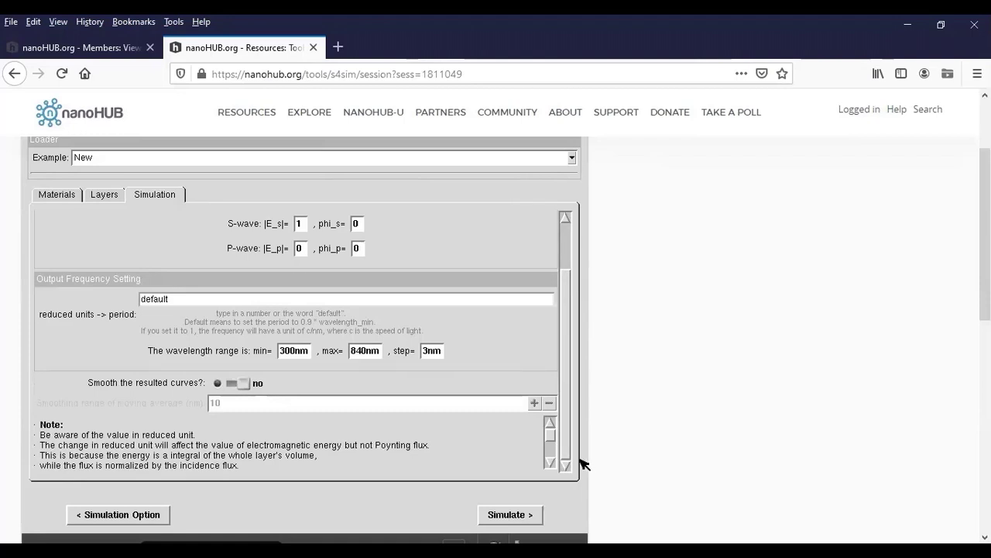
click(524, 516)
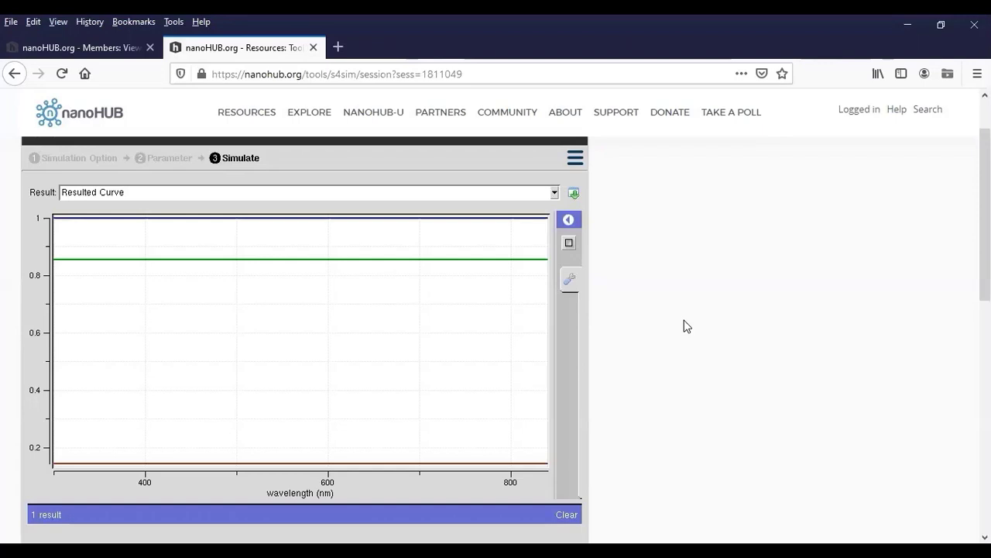
- Read the Resulted Curve values: incidence 1, transmission about 0.854, reflection about 0.146
mouse_move(463, 222)
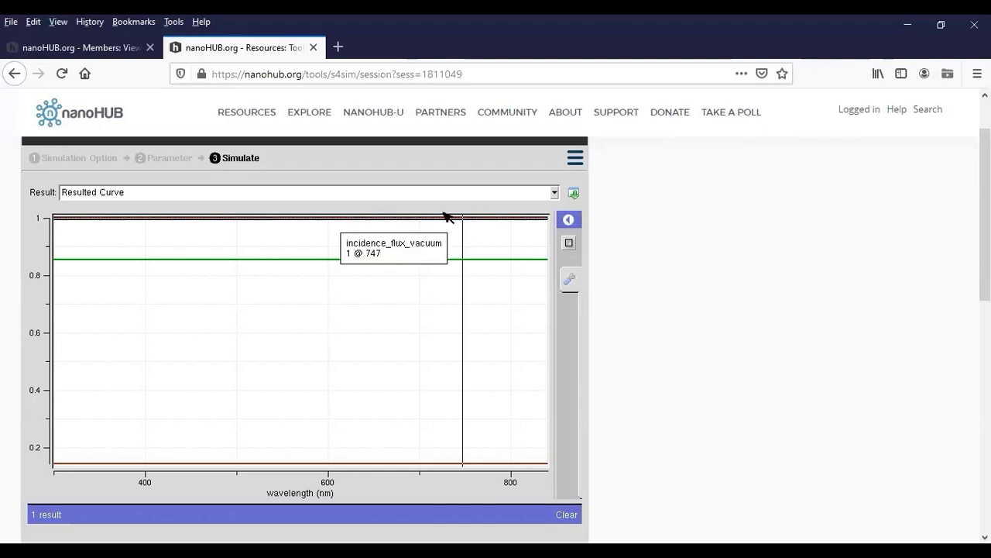
mouse_move(318, 218)
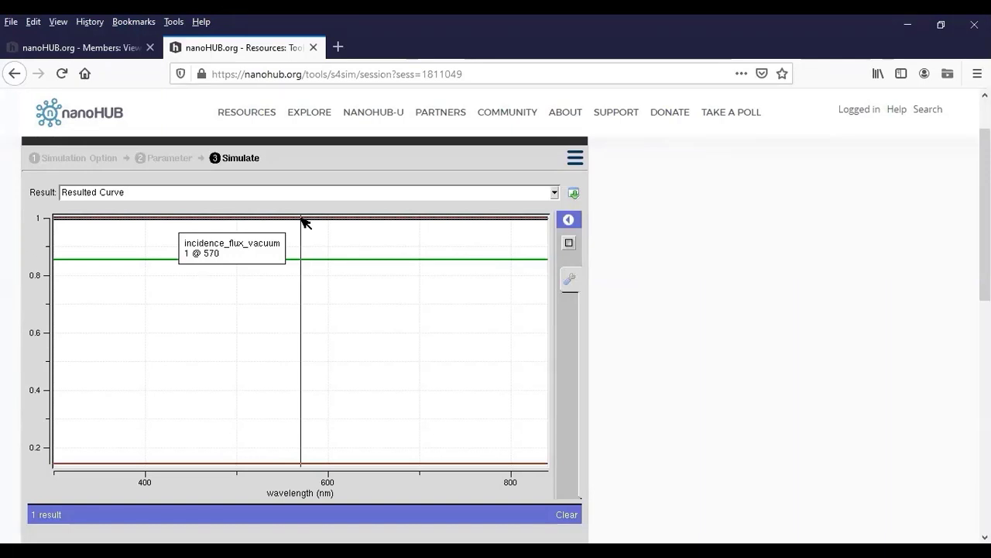
mouse_move(327, 261)
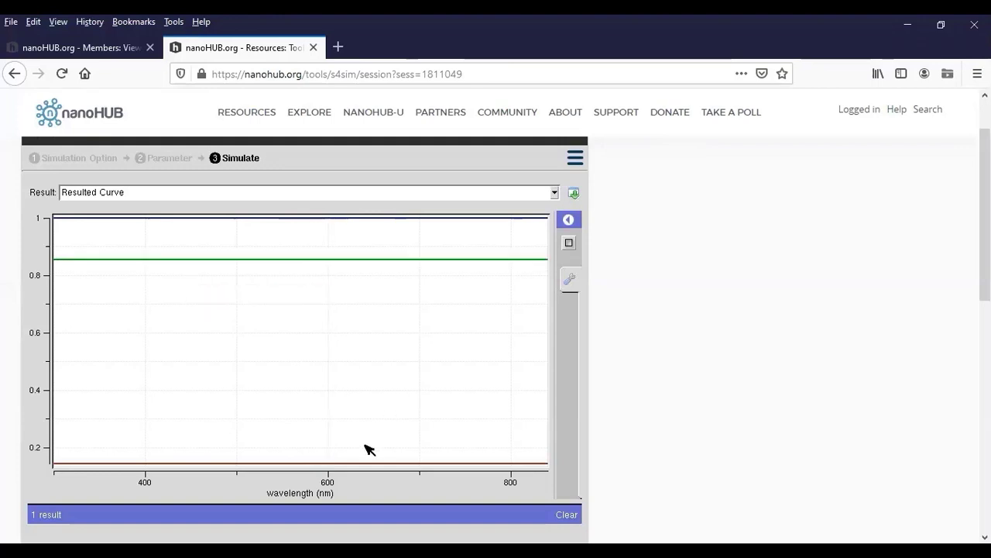
mouse_move(359, 463)
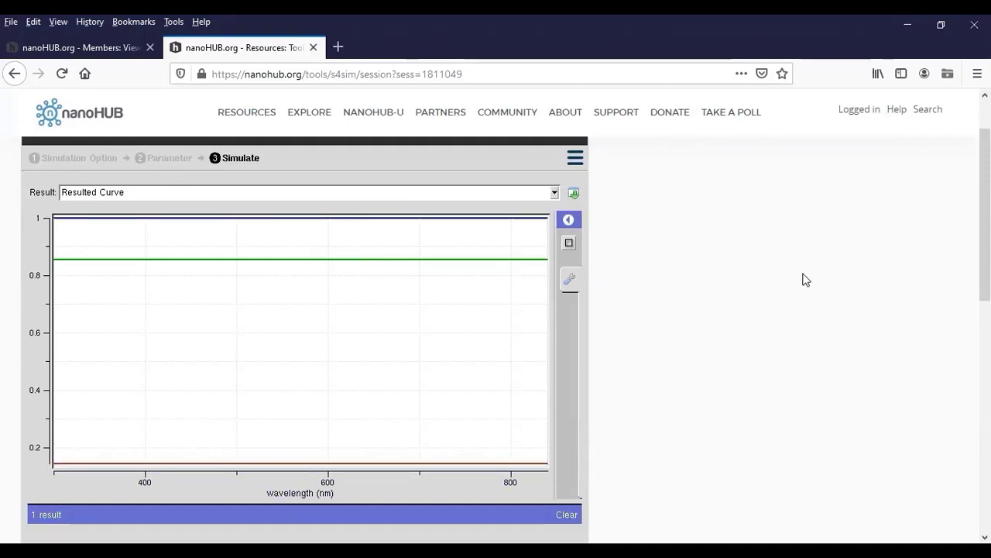
- Return to the Parameter step and set the S-wave amplitude |E_s| to 0
click(153, 159)
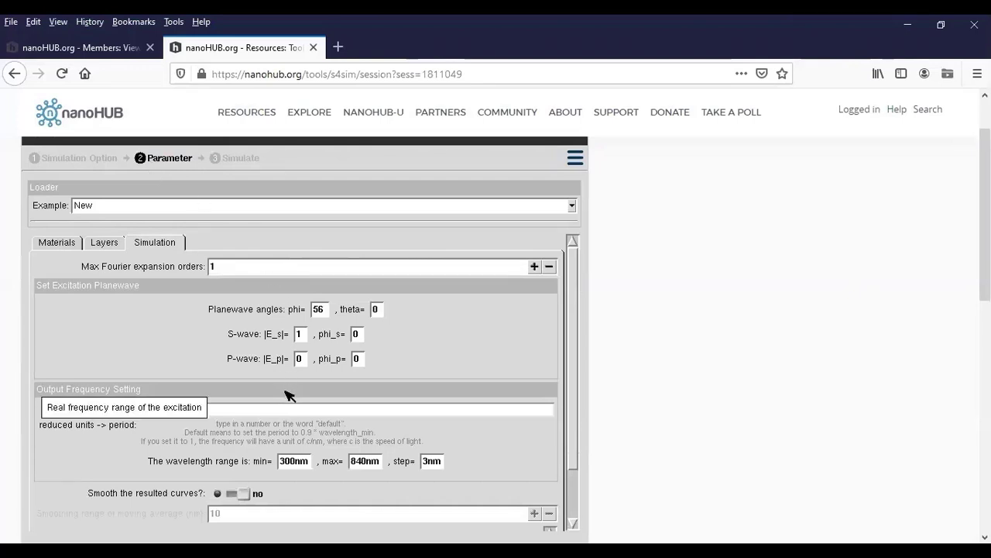
click(303, 335)
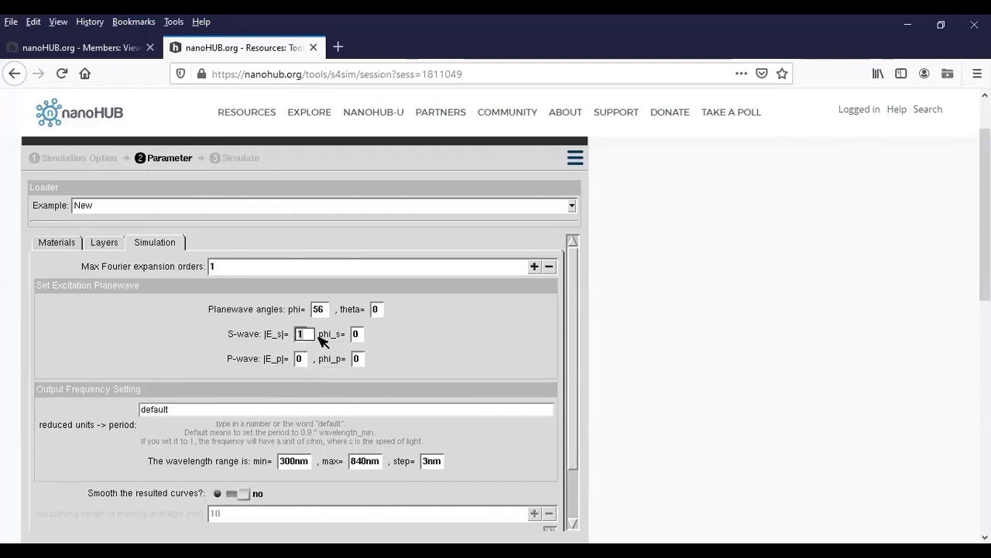
key(BackSpace)
text(0)
key(BackSpace)
- Set the P-wave amplitude |E_p| to 1
double_click(301, 360)
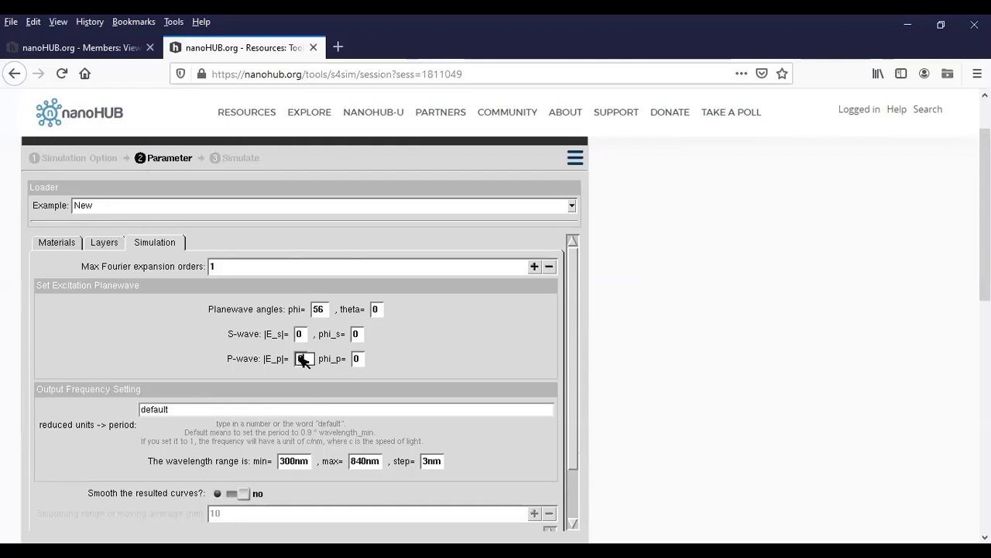
key(BackSpace)
text(1)
scroll(984, 233, down, 2)
- Run the P-polarized simulation
click(493, 487)
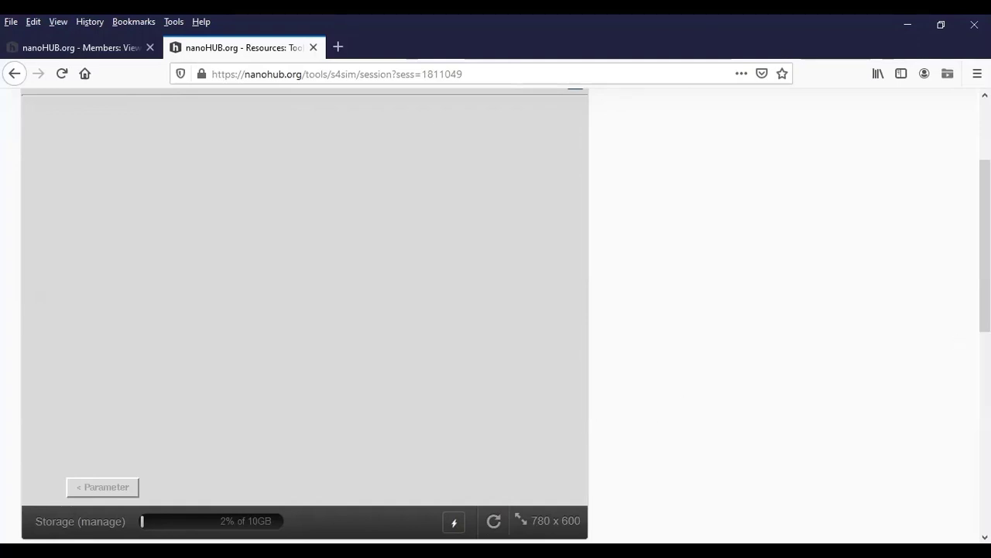
- Read the P-polarized curves: incident flux 1, reflection about 1.04e-05 at 600 nm
scroll(985, 233, up, 1)
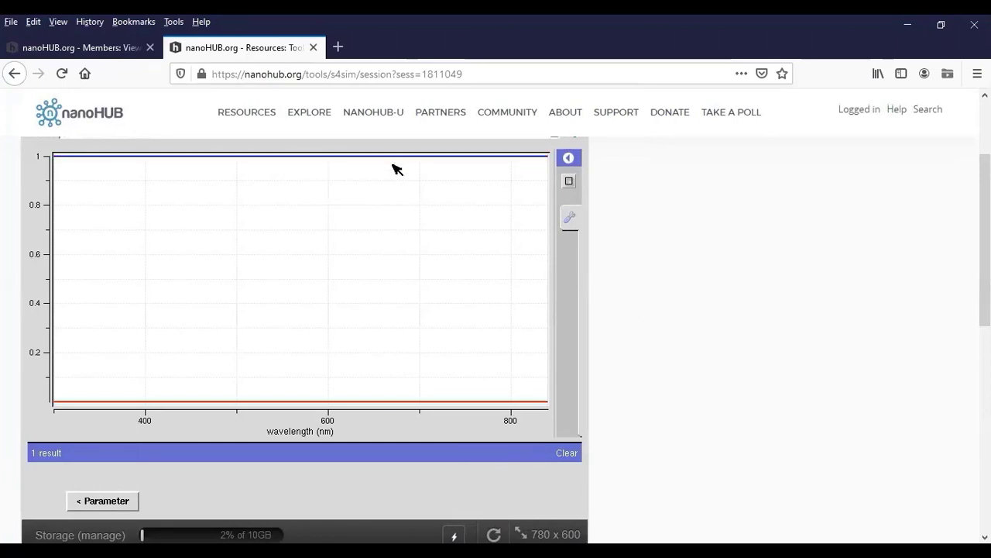
mouse_move(399, 161)
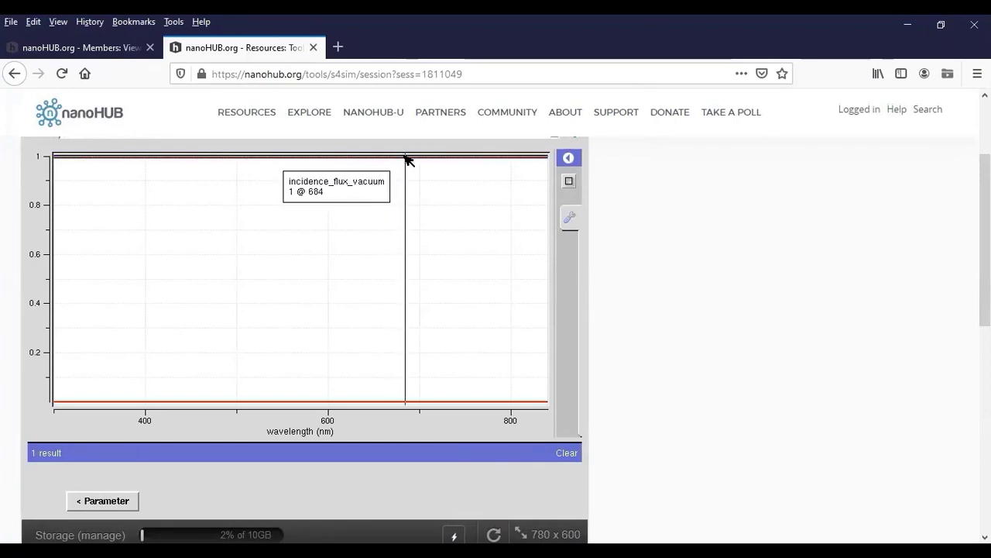
mouse_move(327, 405)
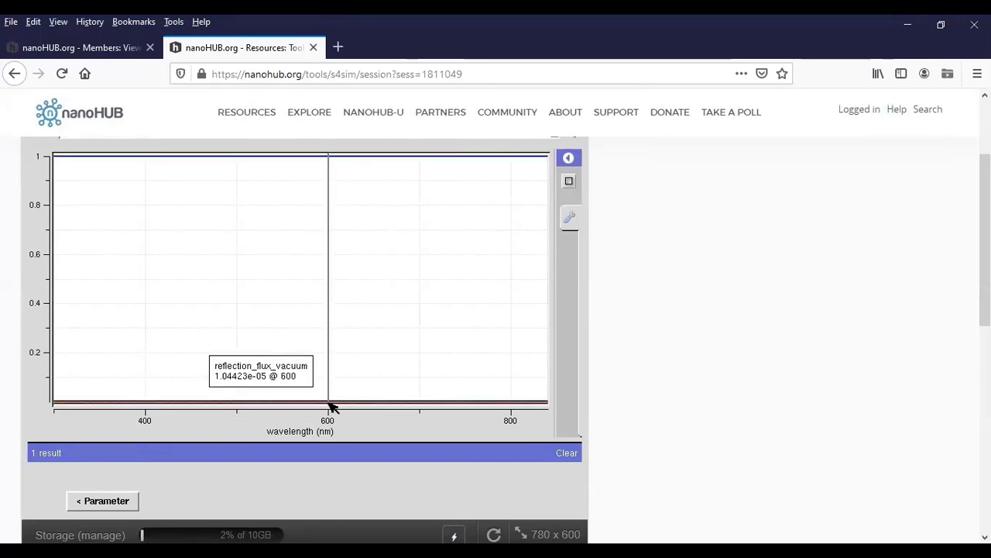